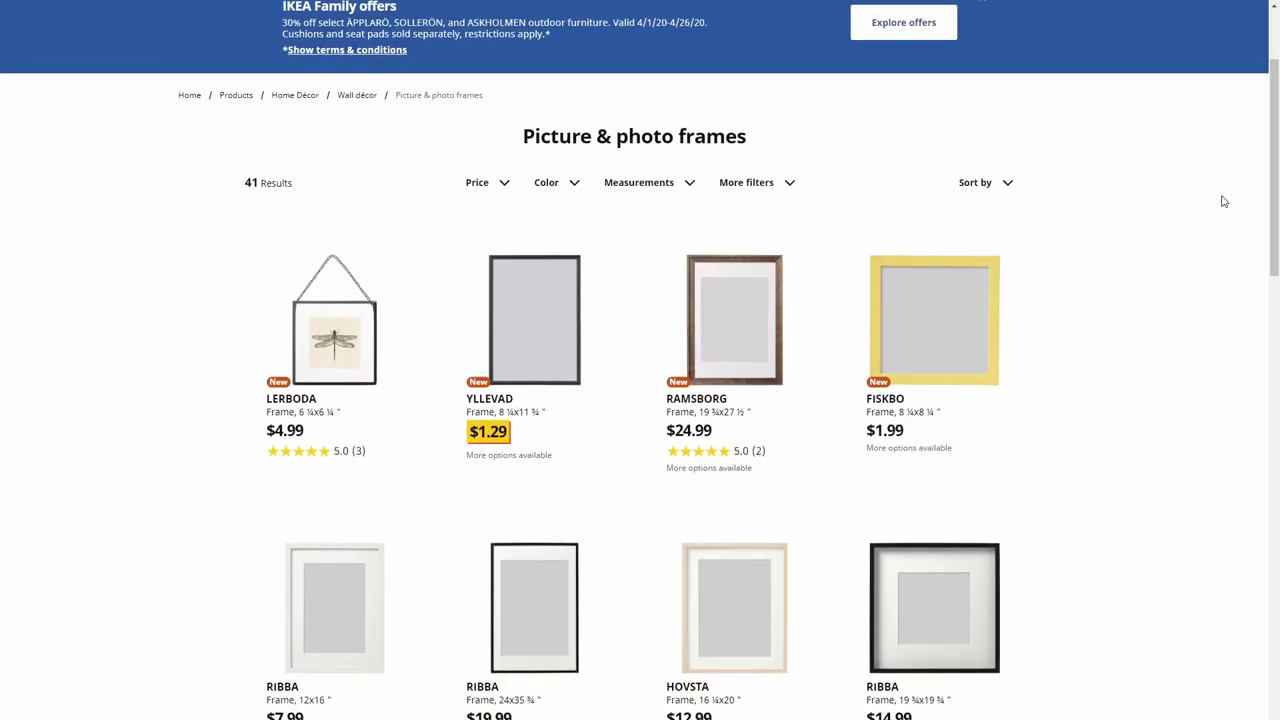
pyautogui.scroll(-4, 1223, 201)
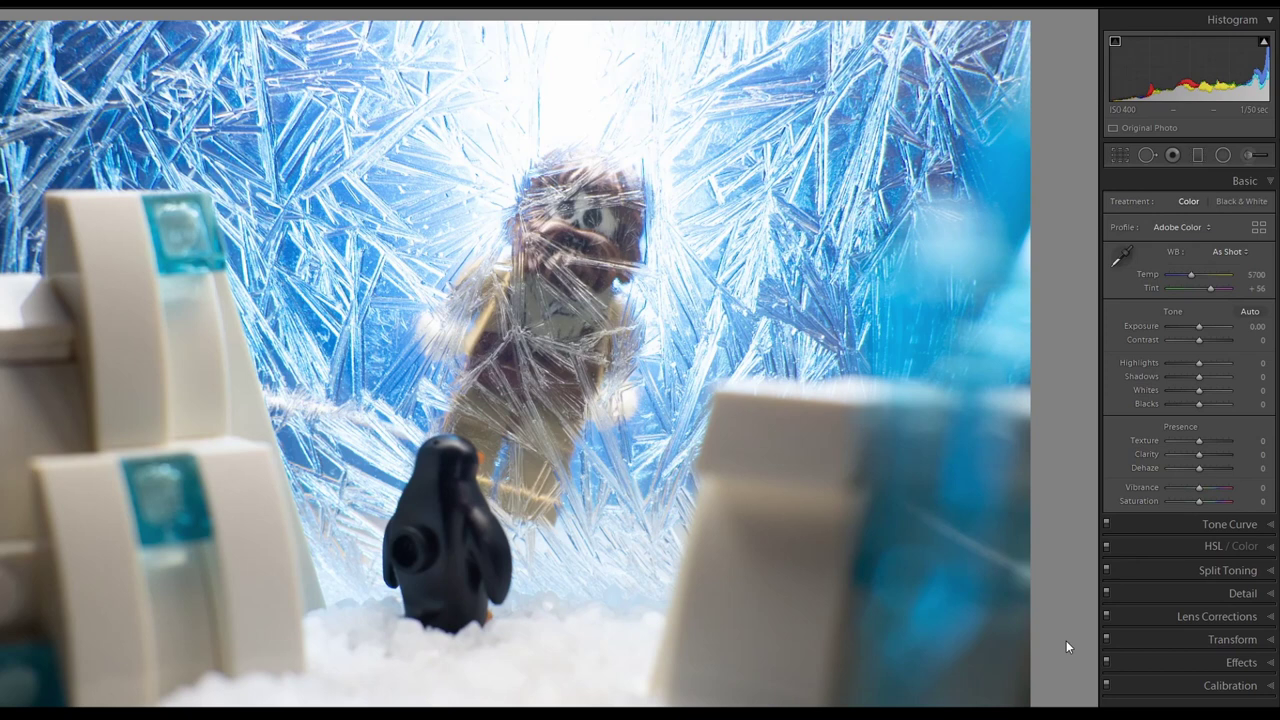
# Turn on the highlight clipping warning with J to flag the blown-out glow in red.
pyautogui.press('j')
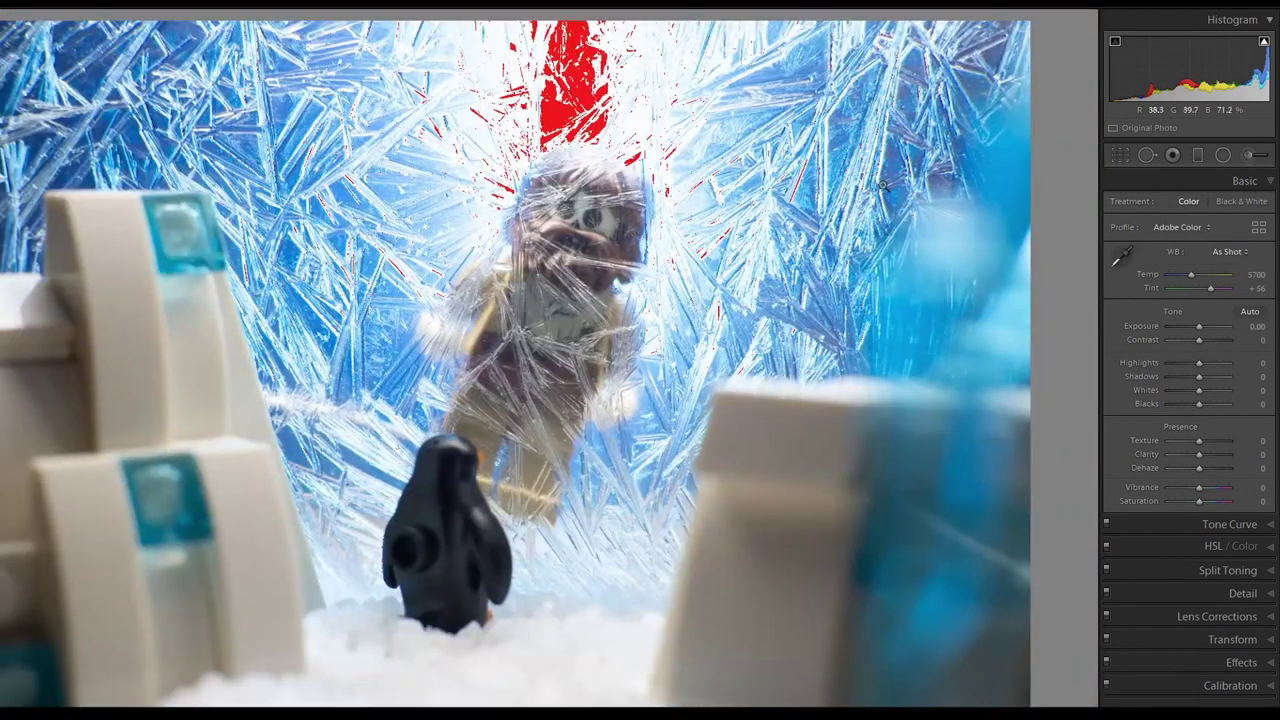
# Draw a tilted radial filter around the caveman with Exposure −1.30 and Highlights −57.
pyautogui.click(1223, 155)
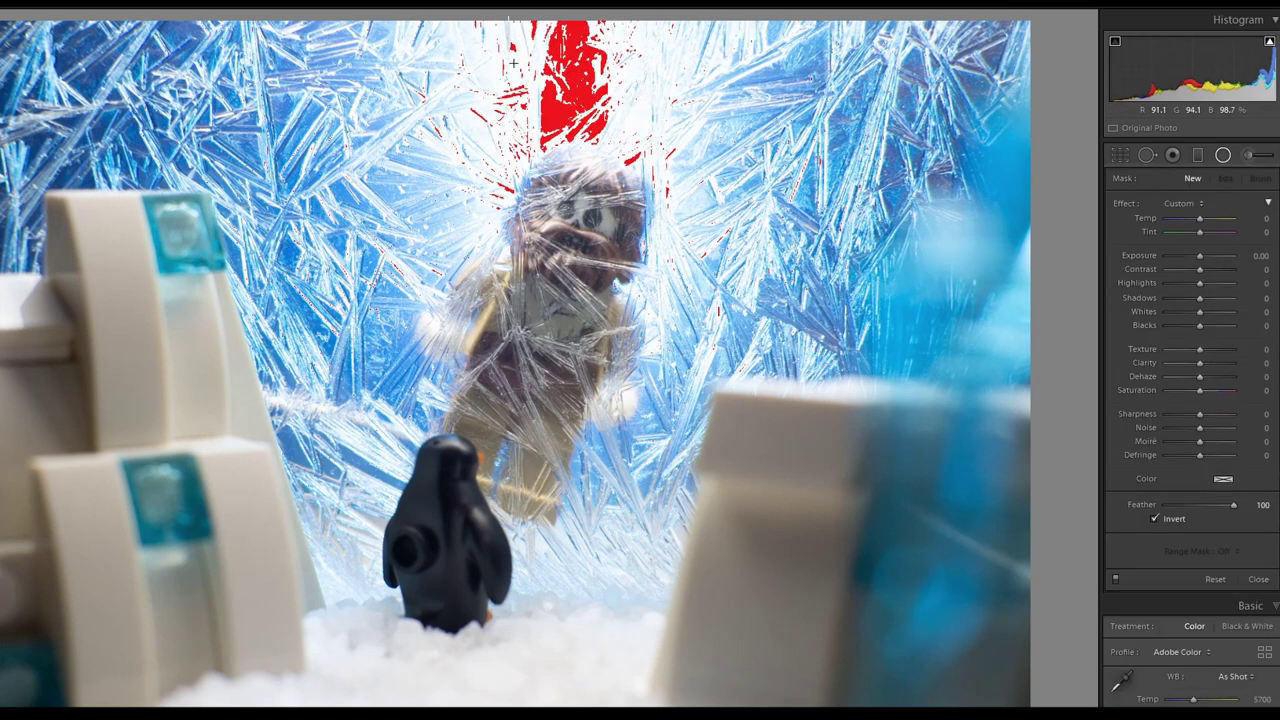
pyautogui.moveTo(549, 222); pyautogui.dragTo(756, 370)
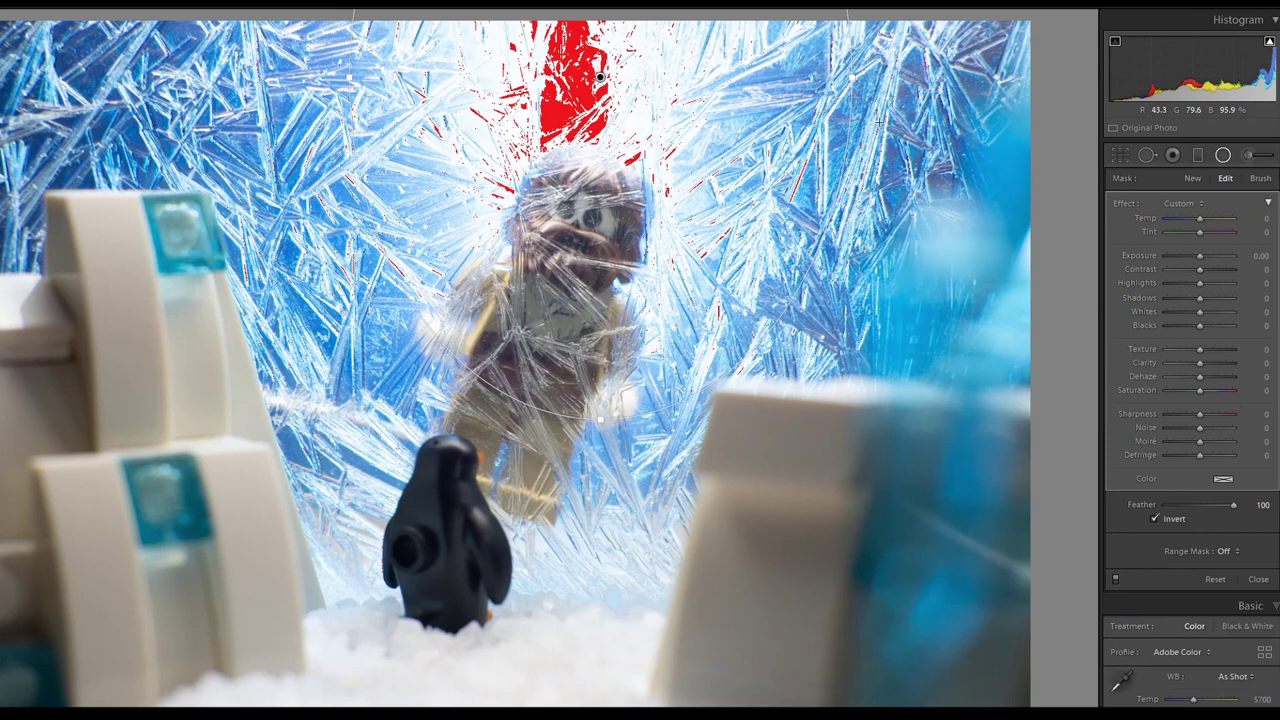
pyautogui.moveTo(862, 87); pyautogui.dragTo(859, 111)
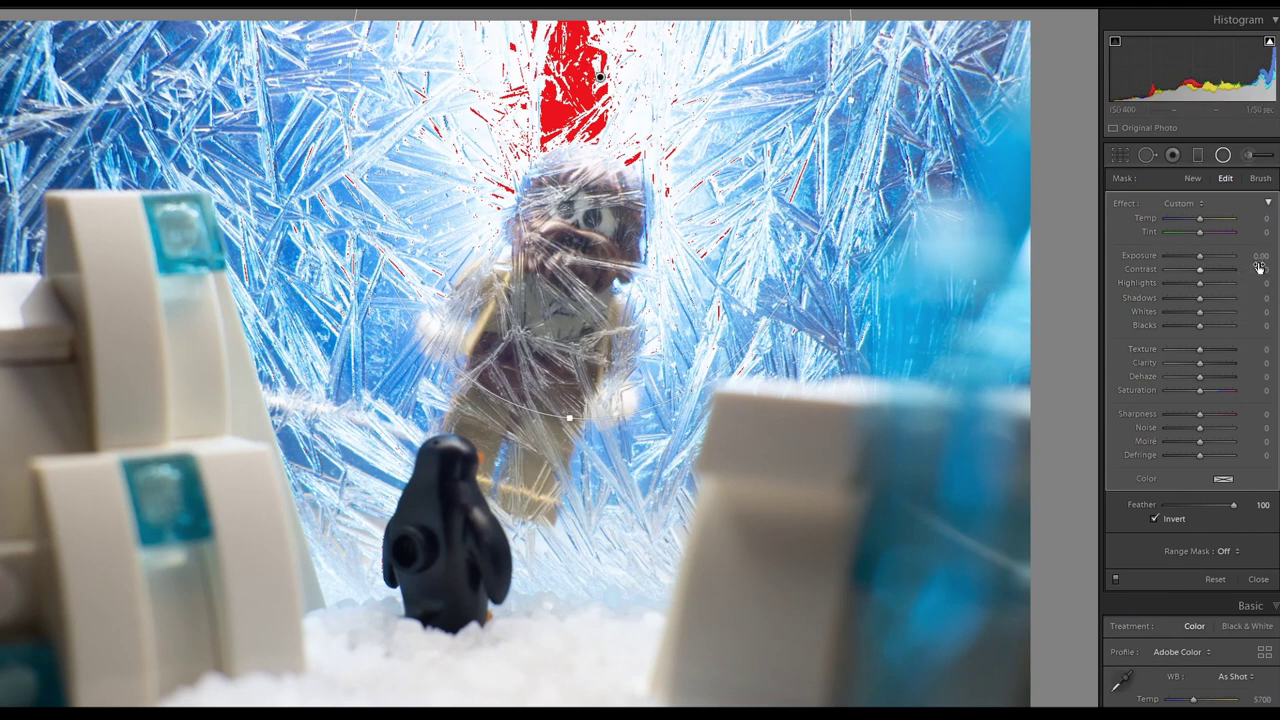
pyautogui.moveTo(1262, 259); pyautogui.dragTo(1228, 259)
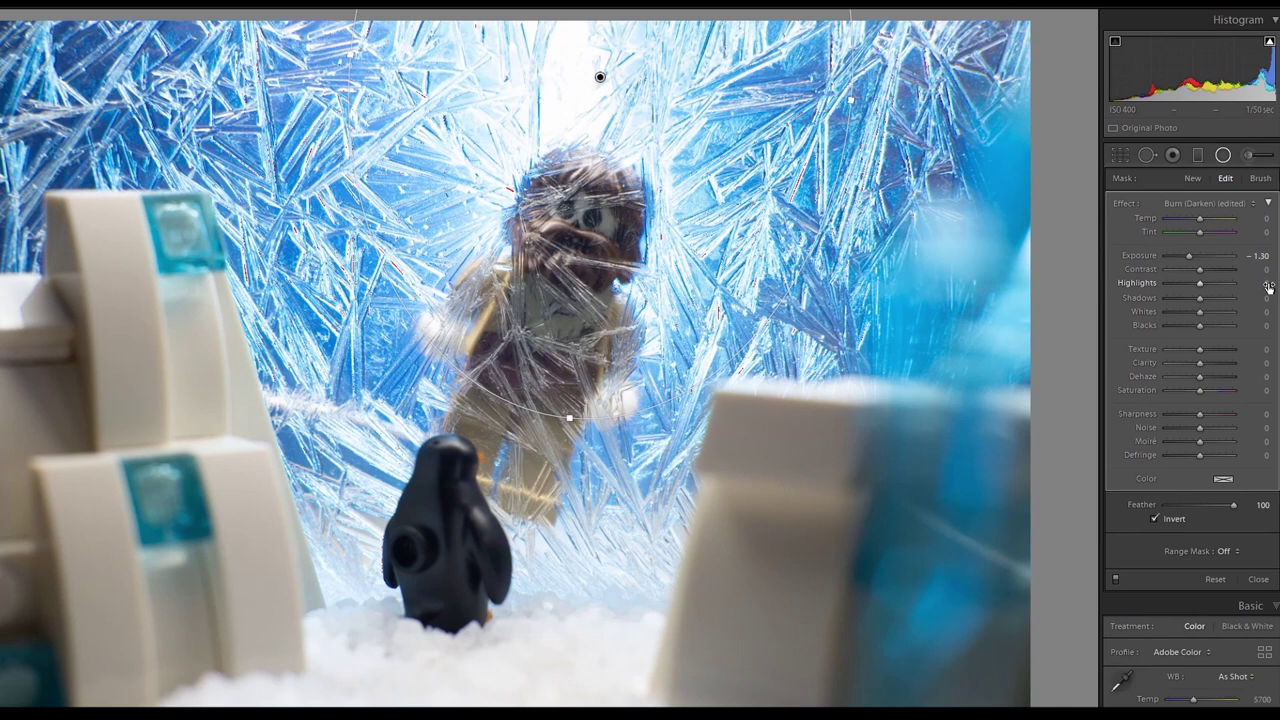
pyautogui.moveTo(1268, 287); pyautogui.dragTo(1224, 283)
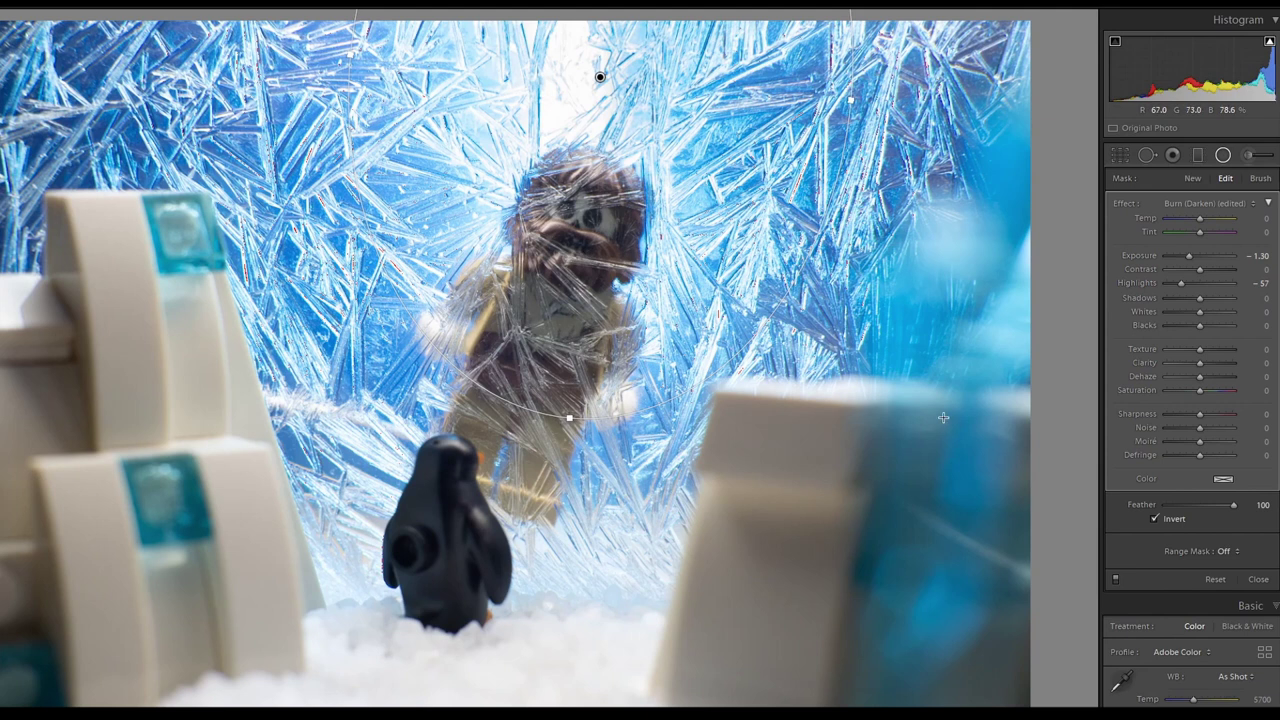
# Add a Luminance range mask of 36/100 to the radial filter, previewing the mask while adjusting.
pyautogui.click(1236, 552)
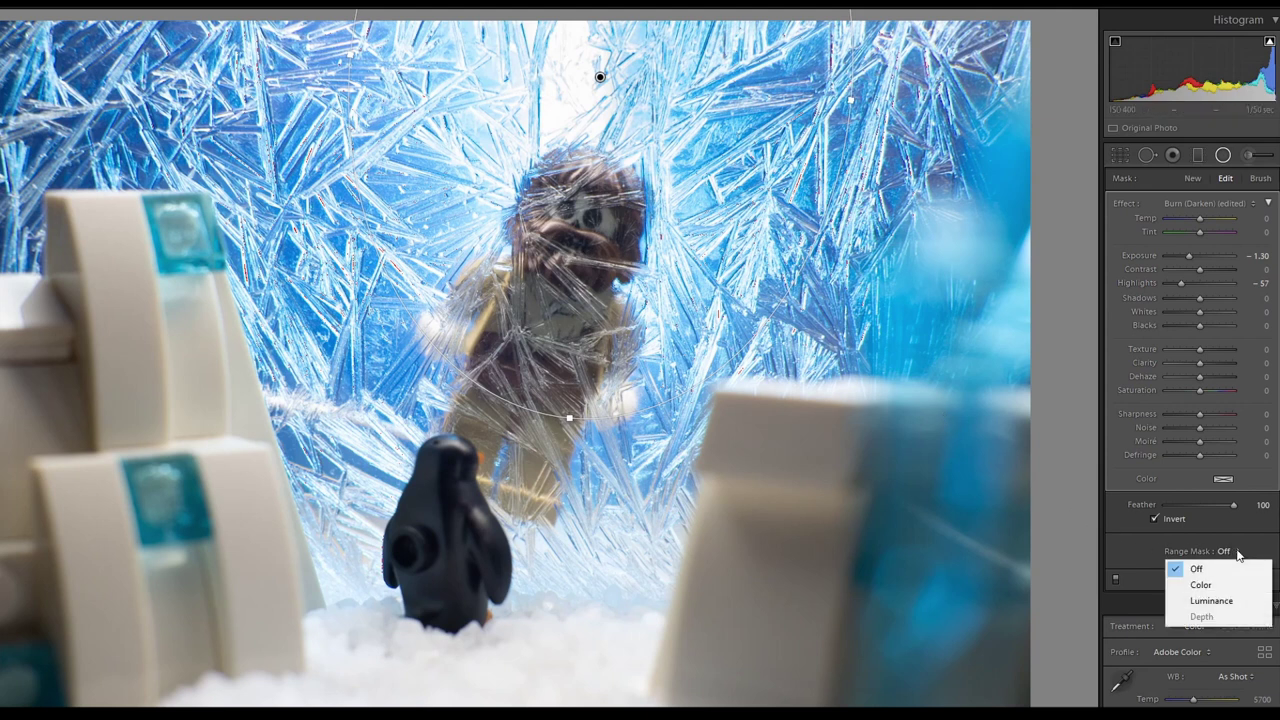
pyautogui.click(1230, 602)
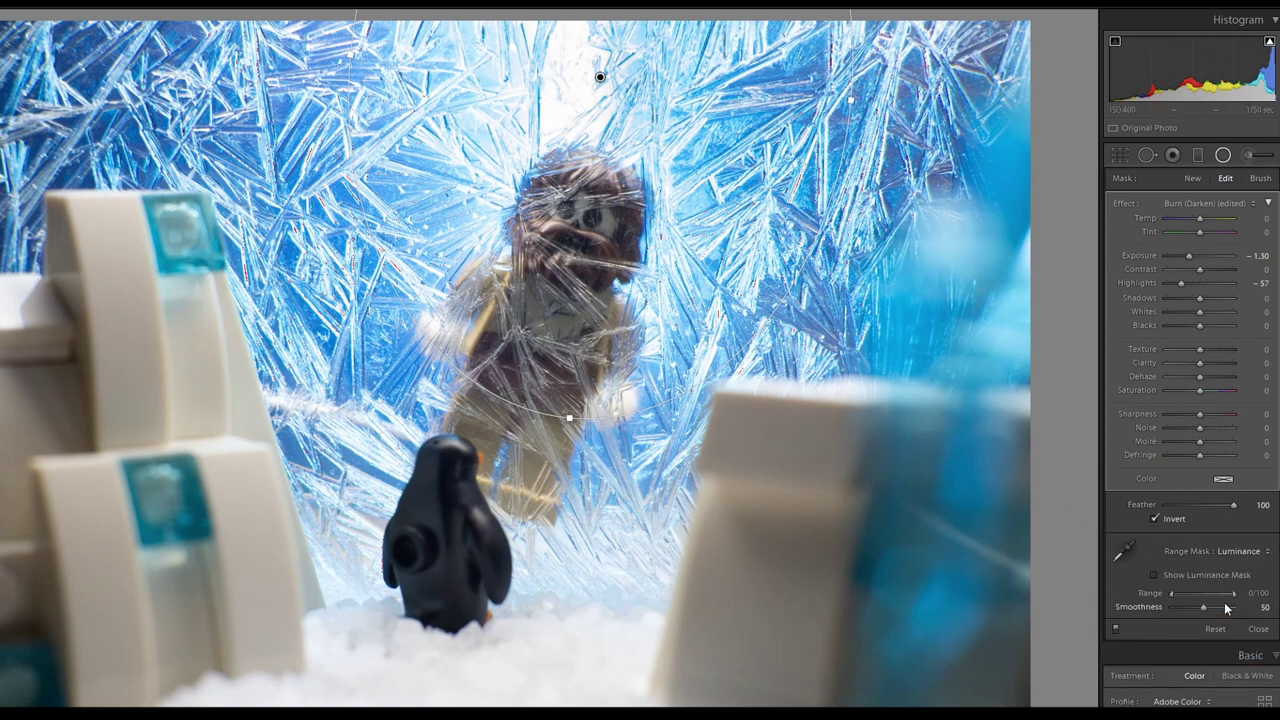
pyautogui.click(1156, 576)
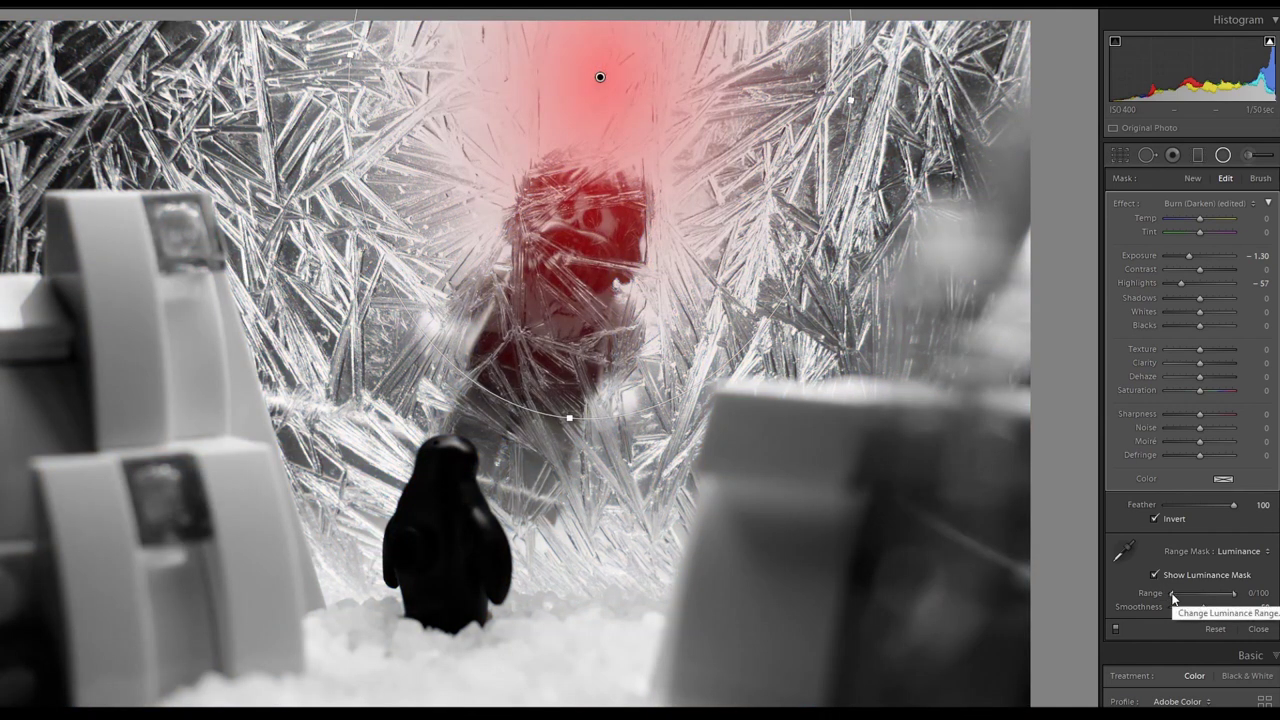
pyautogui.moveTo(1171, 596); pyautogui.dragTo(1180, 597)
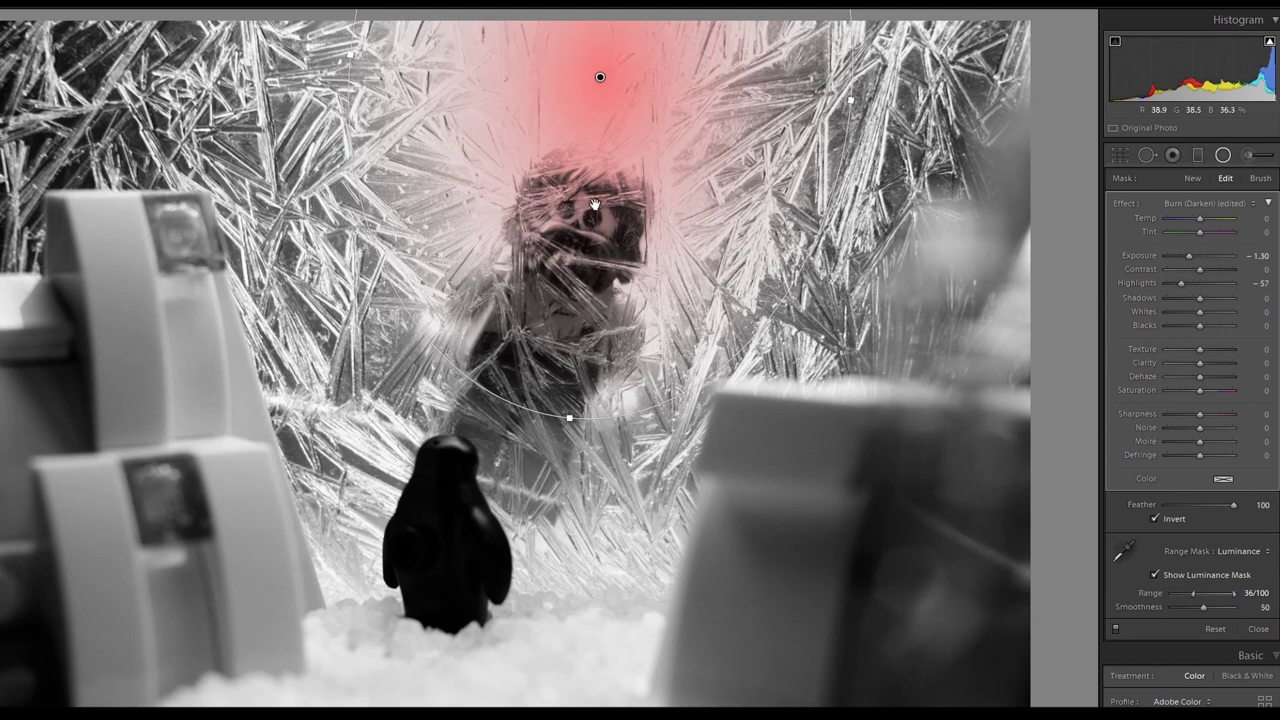
pyautogui.click(1154, 575)
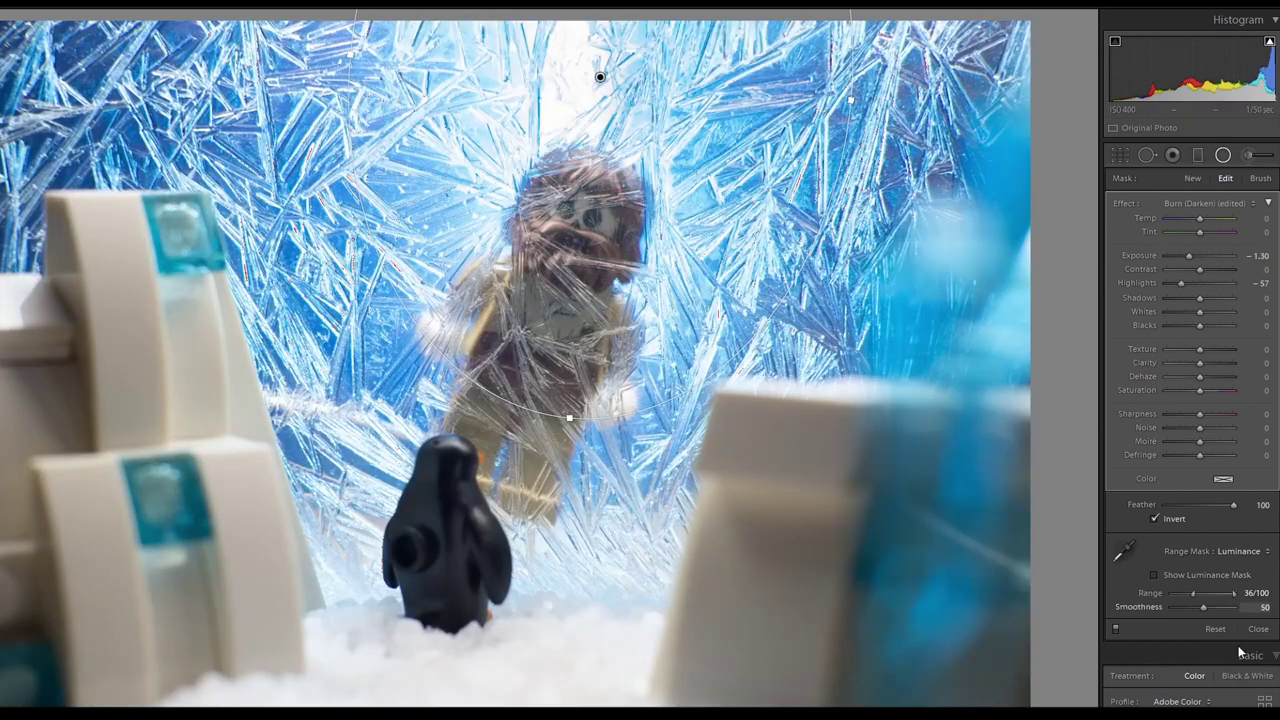
# Close the radial mask and set white balance from the snow to Temp 5200, Tint +53.
pyautogui.hotkey('shift', 'm')
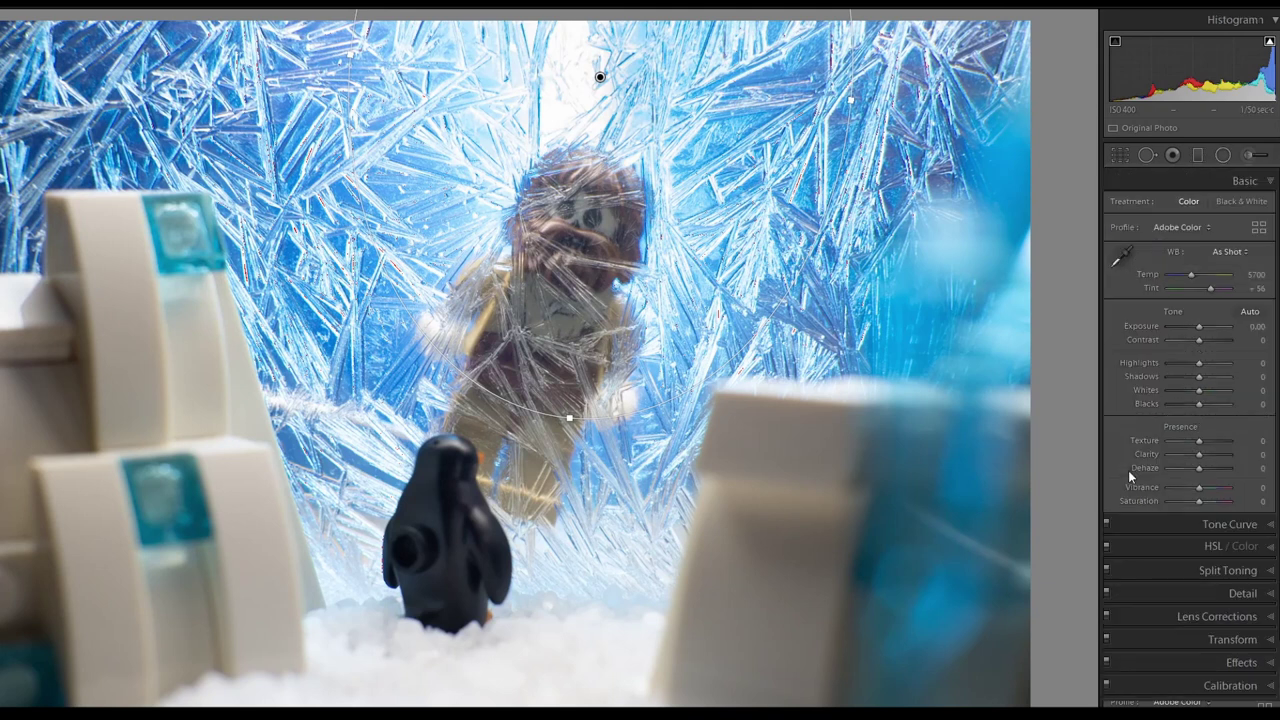
pyautogui.click(1120, 258)
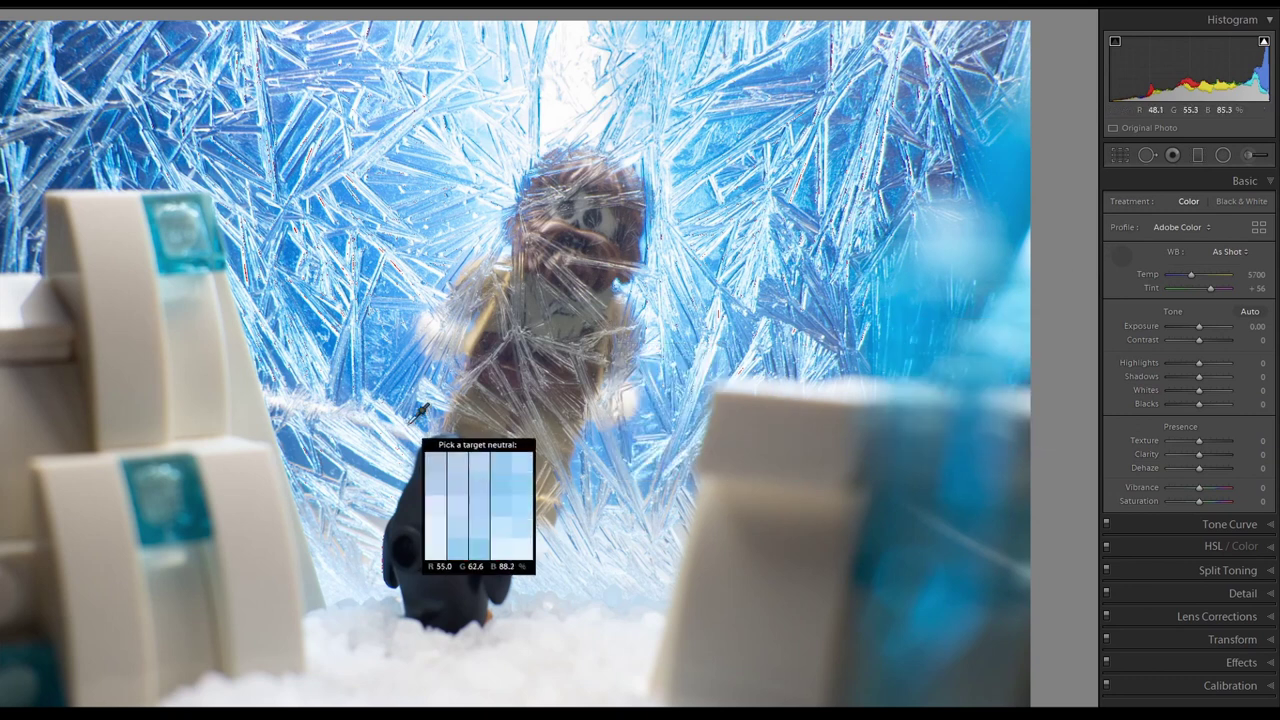
pyautogui.click(272, 492)
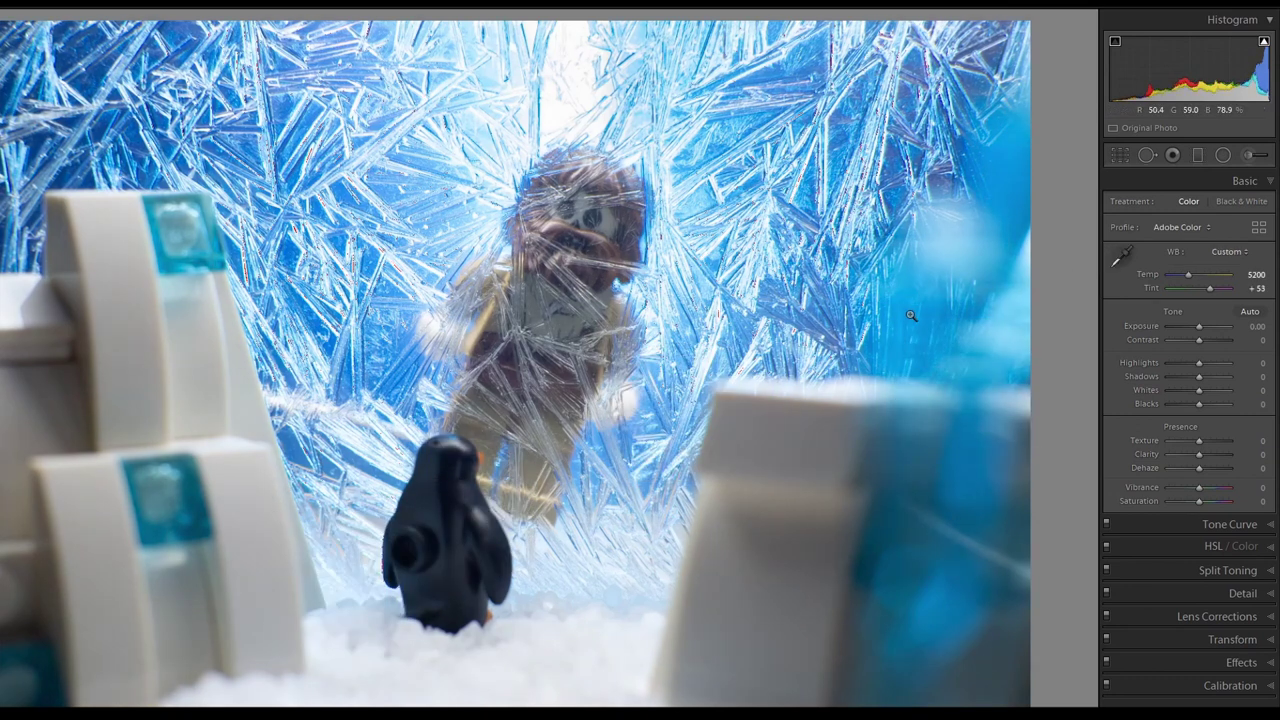
# Collapse the Basic panel and expand the HSL / Color panel, then collapse it again.
pyautogui.click(1272, 182)
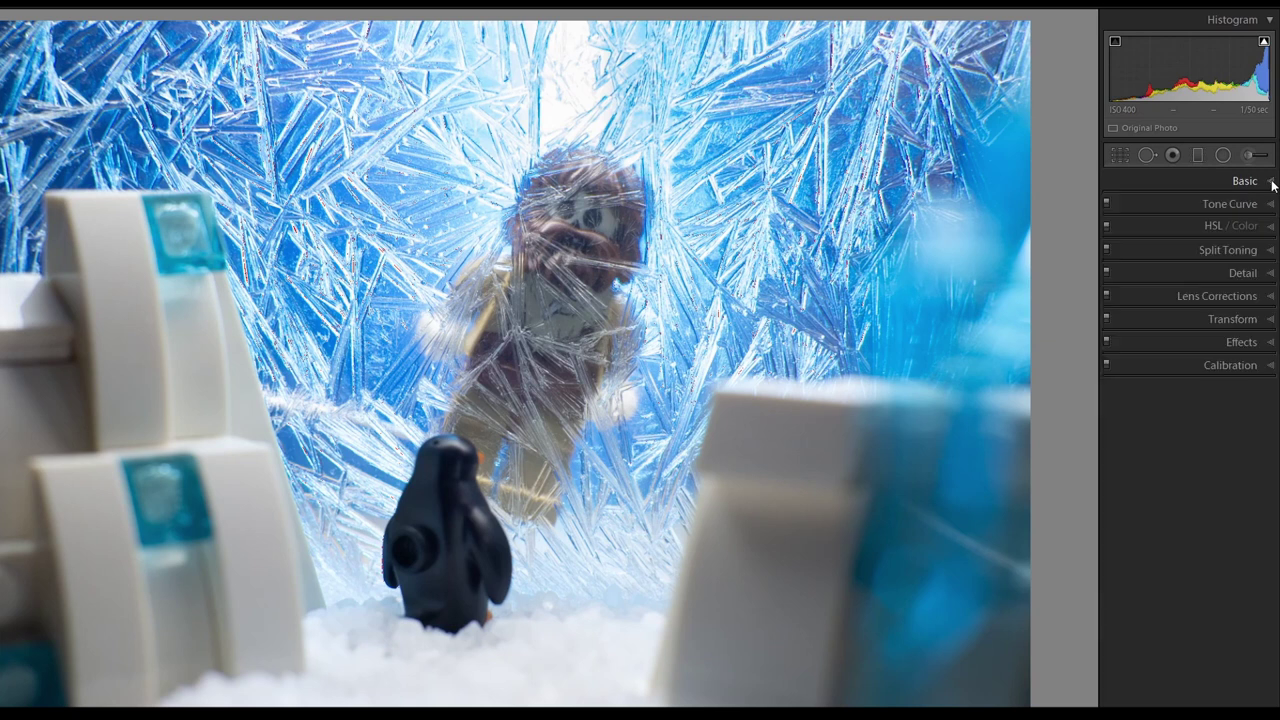
pyautogui.click(1213, 226)
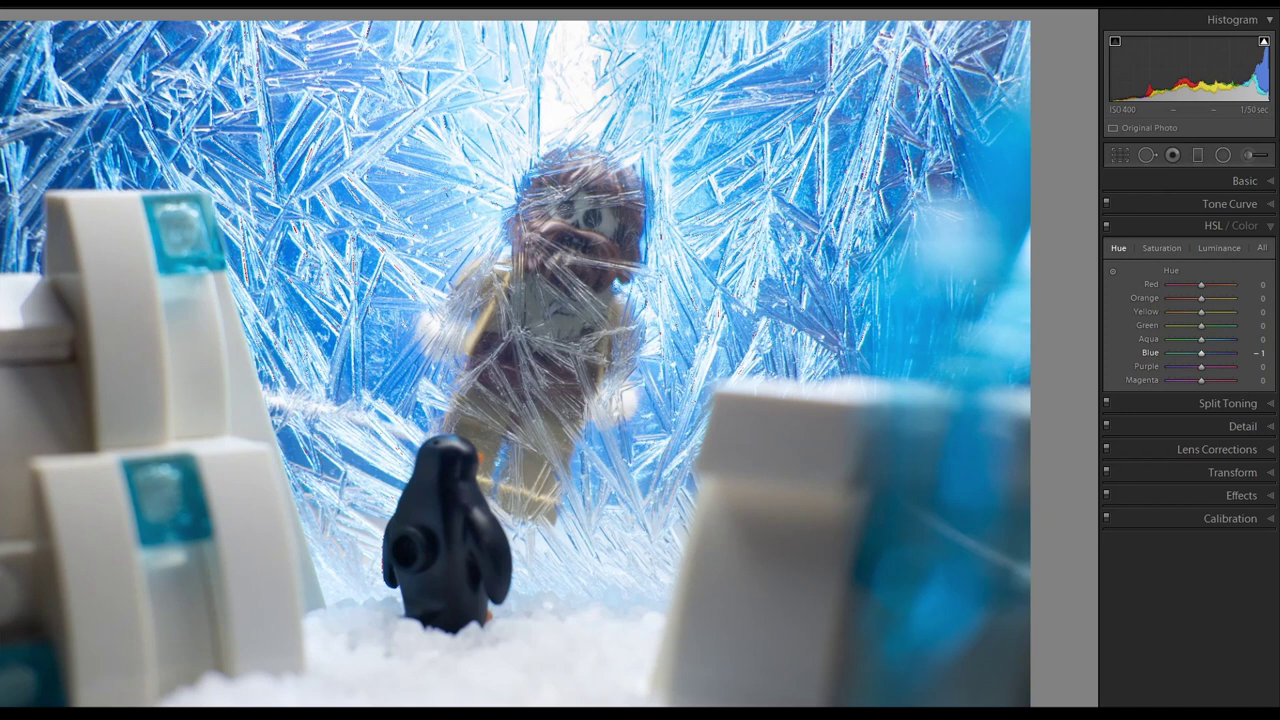
pyautogui.click(1270, 226)
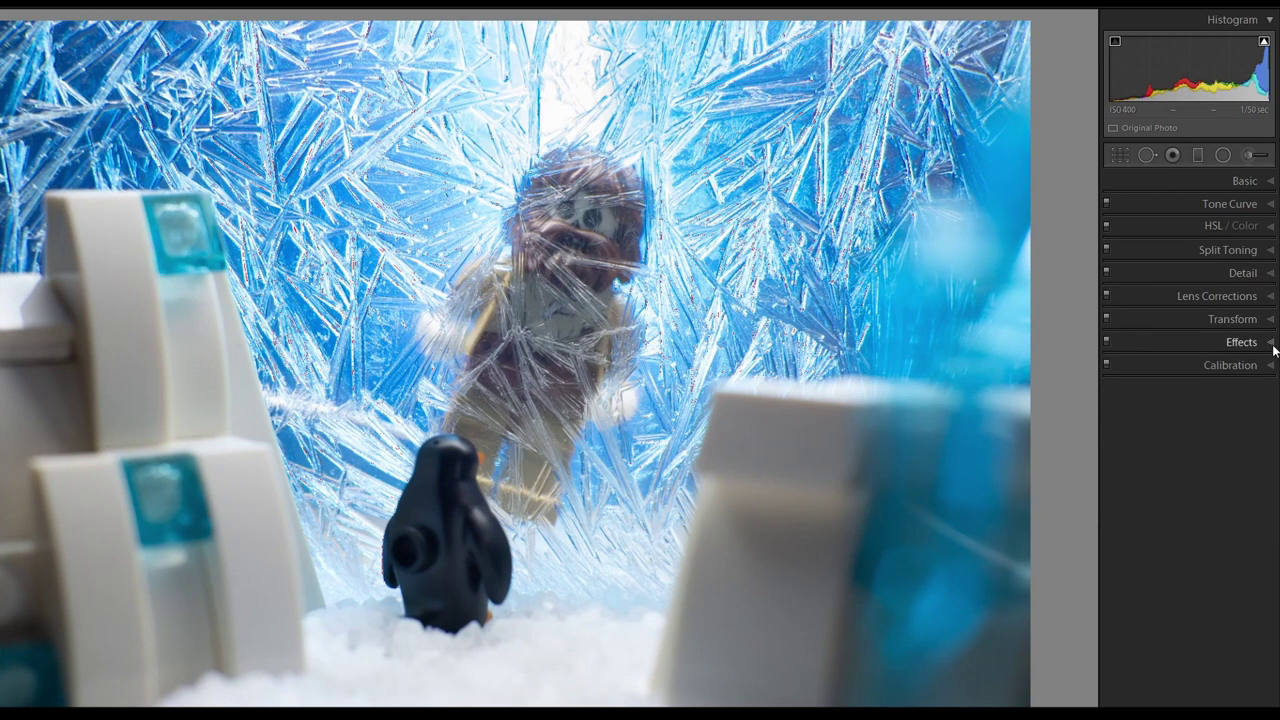
# Set the Effects panel's post-crop vignette Amount to −21.
pyautogui.click(1270, 342)
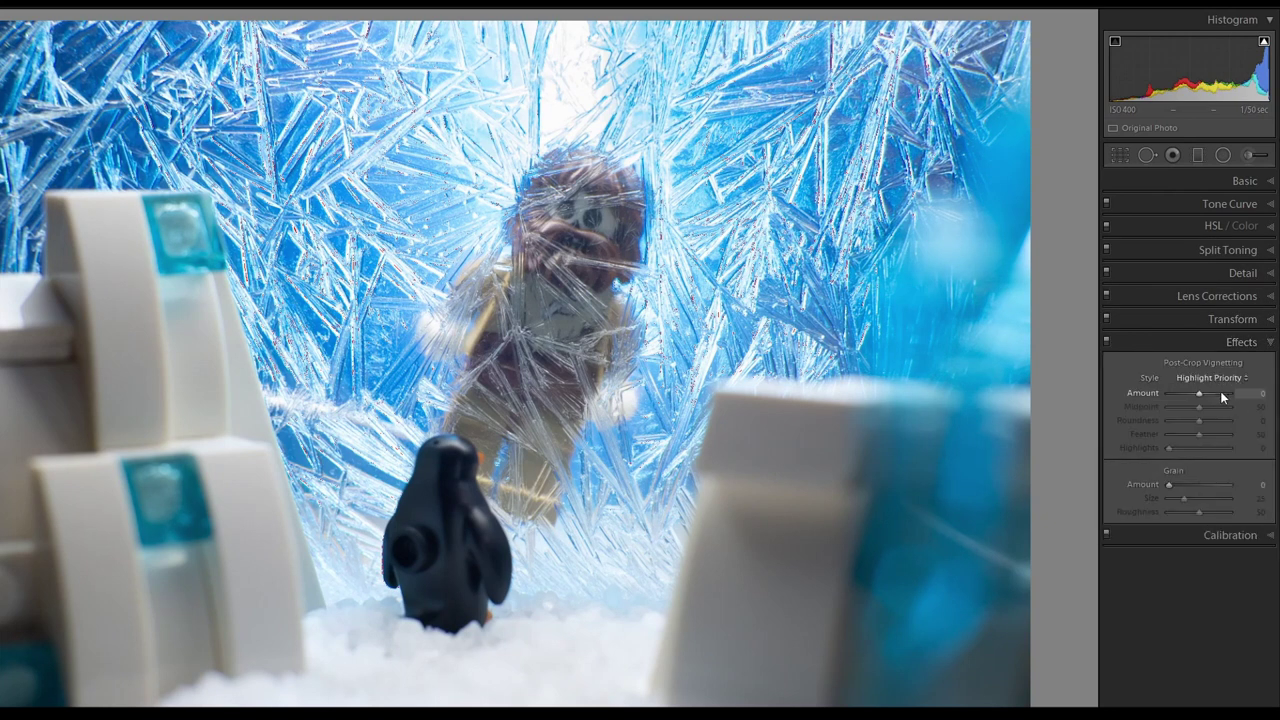
pyautogui.moveTo(1198, 392); pyautogui.dragTo(1194, 396)
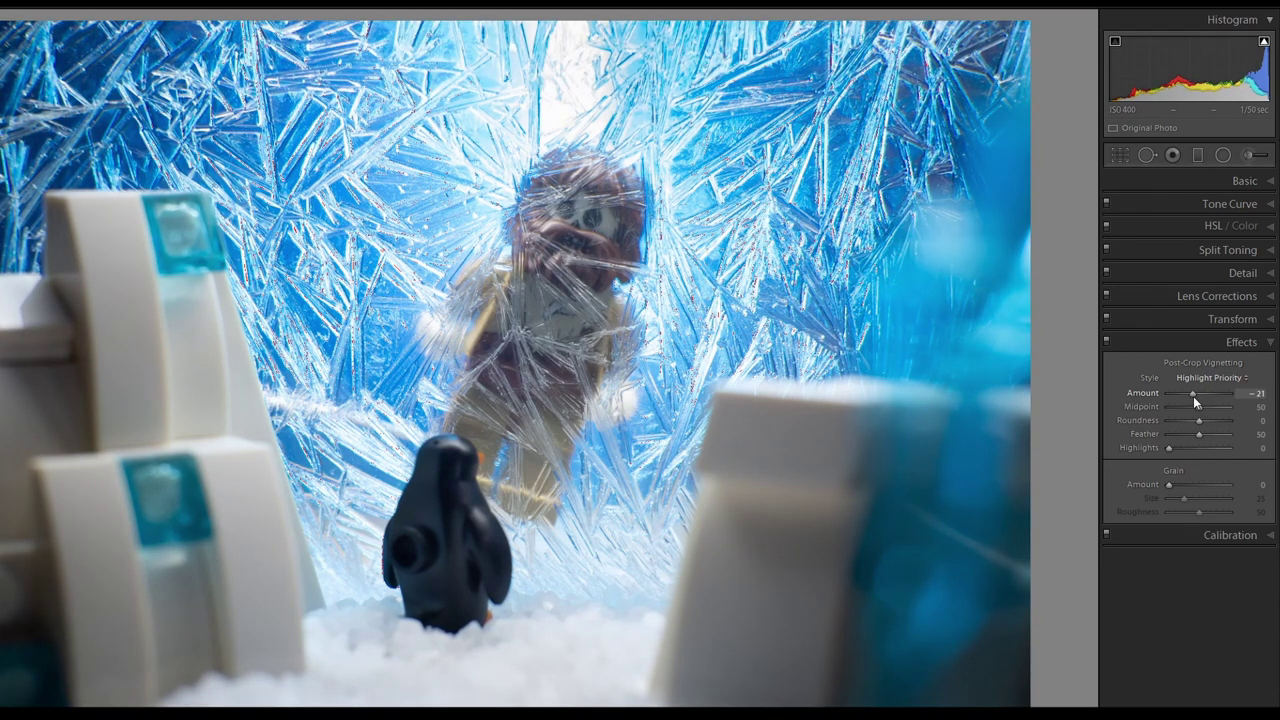
# Draw a second radial filter over the caveman's head with Exposure +0.40 and Shadows +6.
pyautogui.hotkey('shift', 'm')
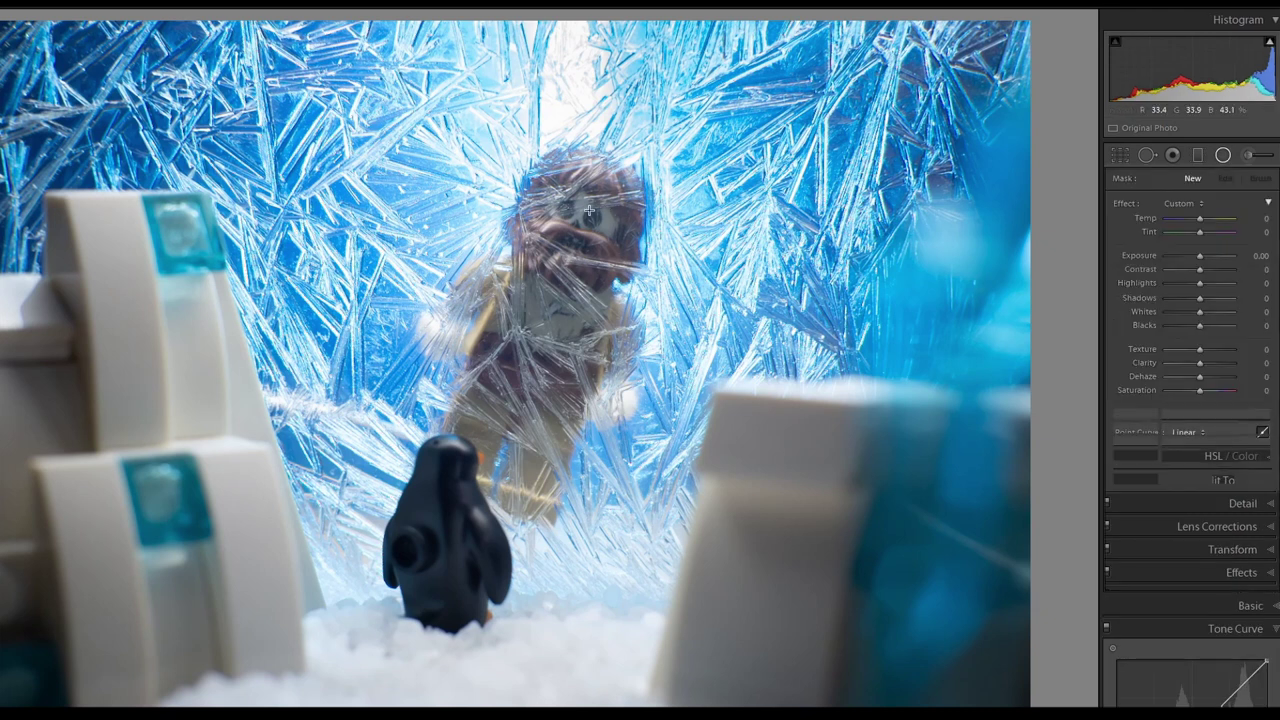
pyautogui.moveTo(590, 222); pyautogui.dragTo(628, 222)
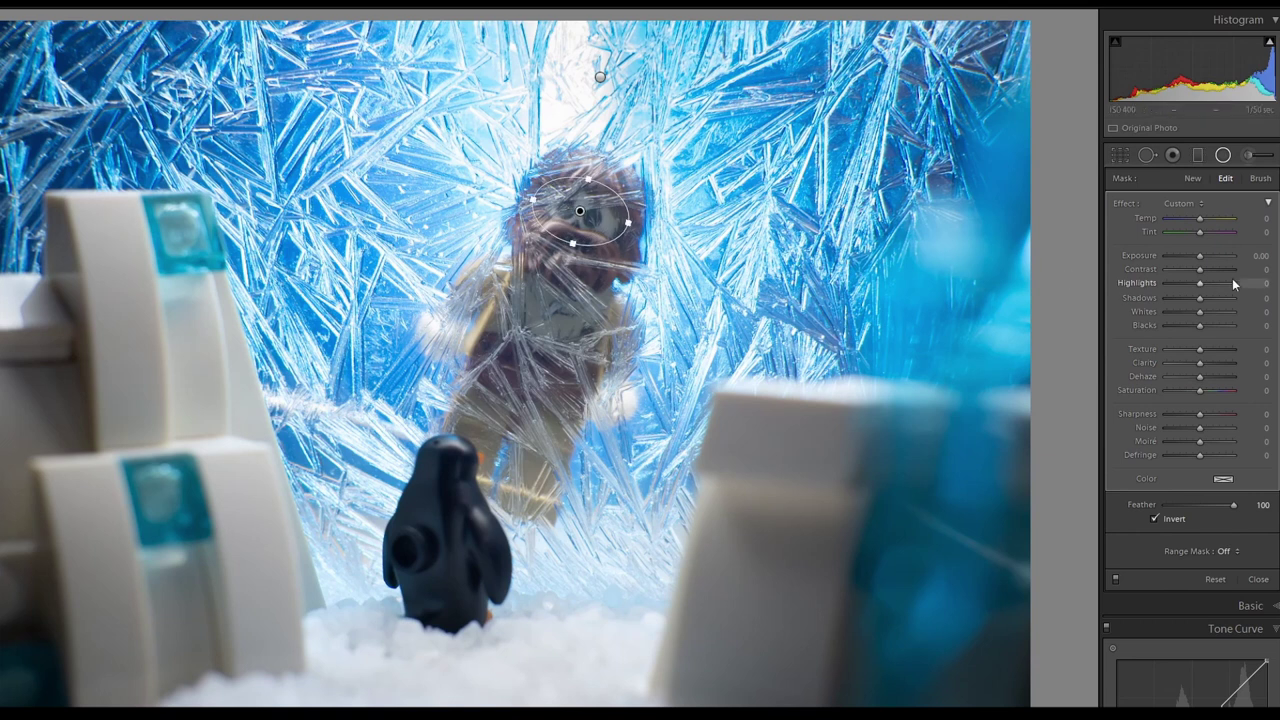
pyautogui.moveTo(1260, 258); pyautogui.dragTo(1275, 258)
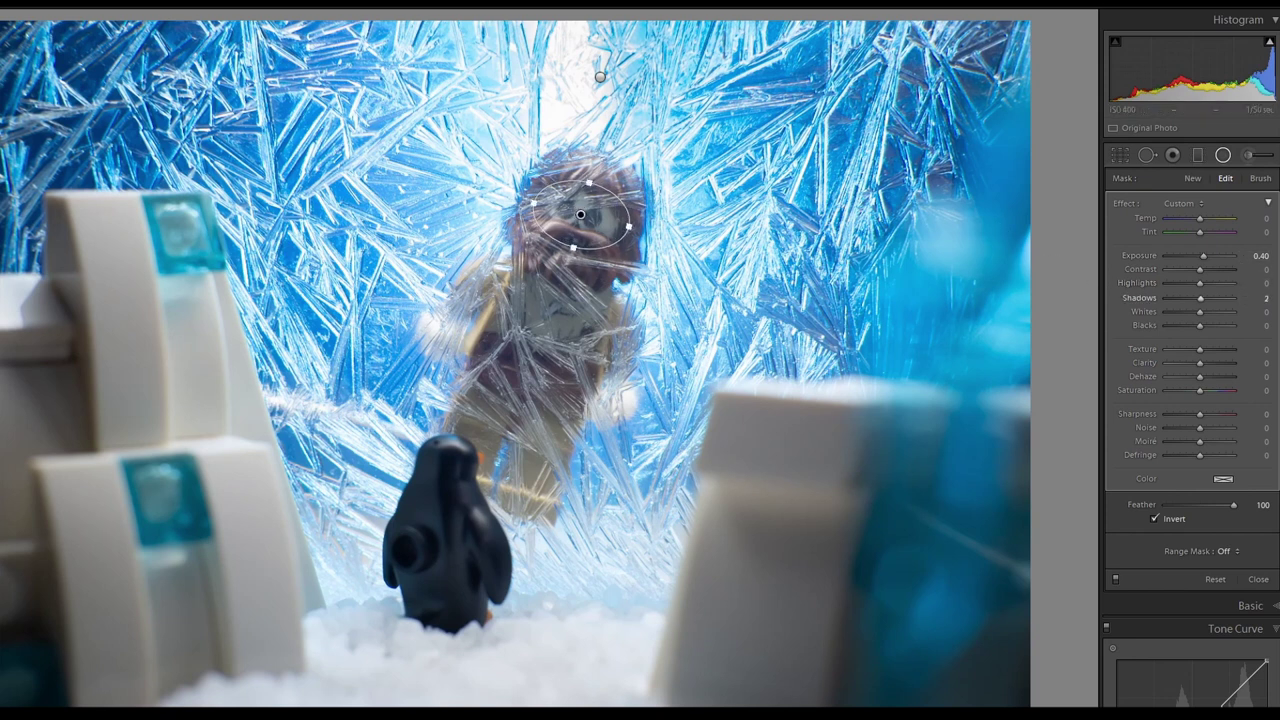
pyautogui.moveTo(1265, 298); pyautogui.dragTo(1266, 298)
# Close the face mask and set global Texture +31, Dehaze −7 and Saturation −5.
pyautogui.hotkey('shift', 'm')
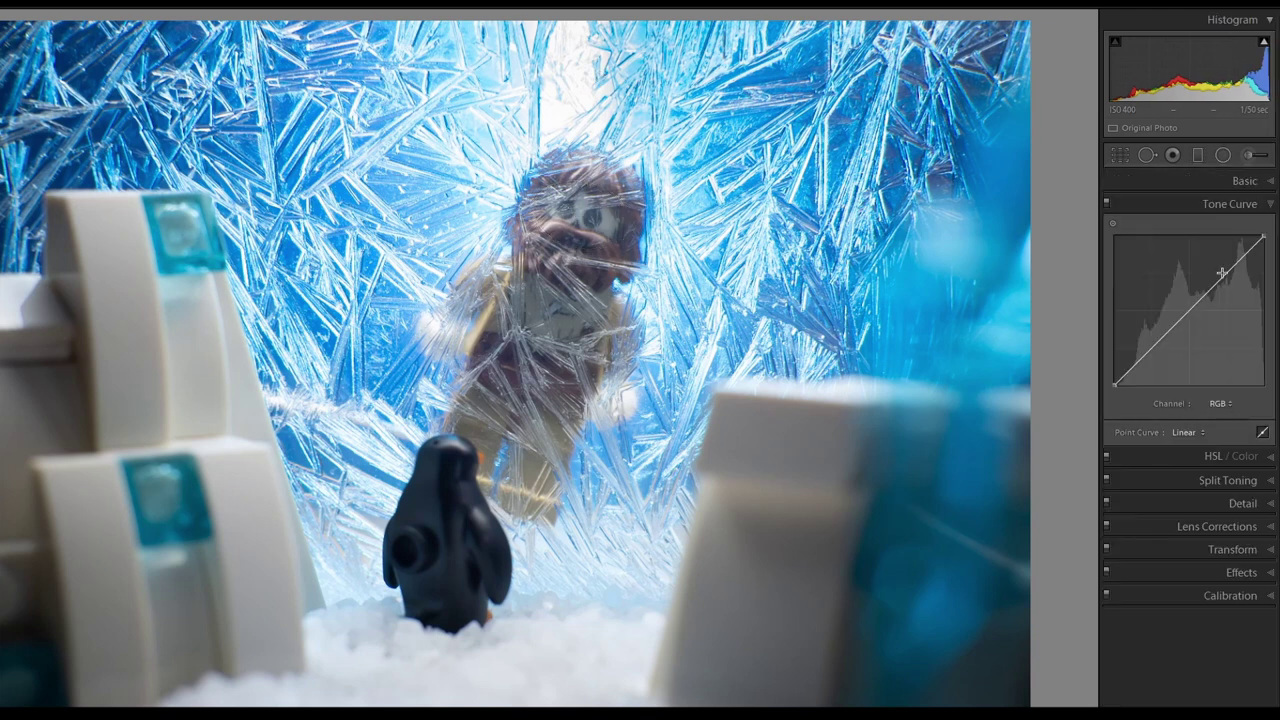
pyautogui.click(1271, 184)
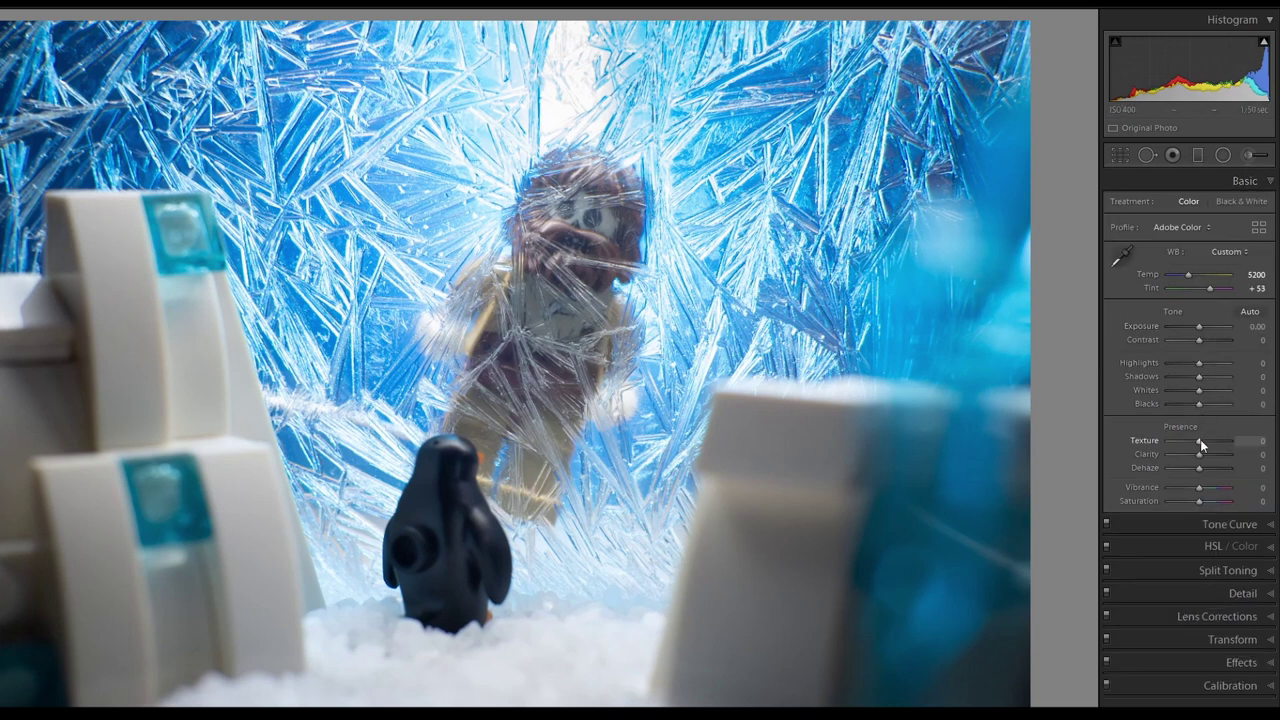
pyautogui.moveTo(1200, 439); pyautogui.dragTo(1210, 444)
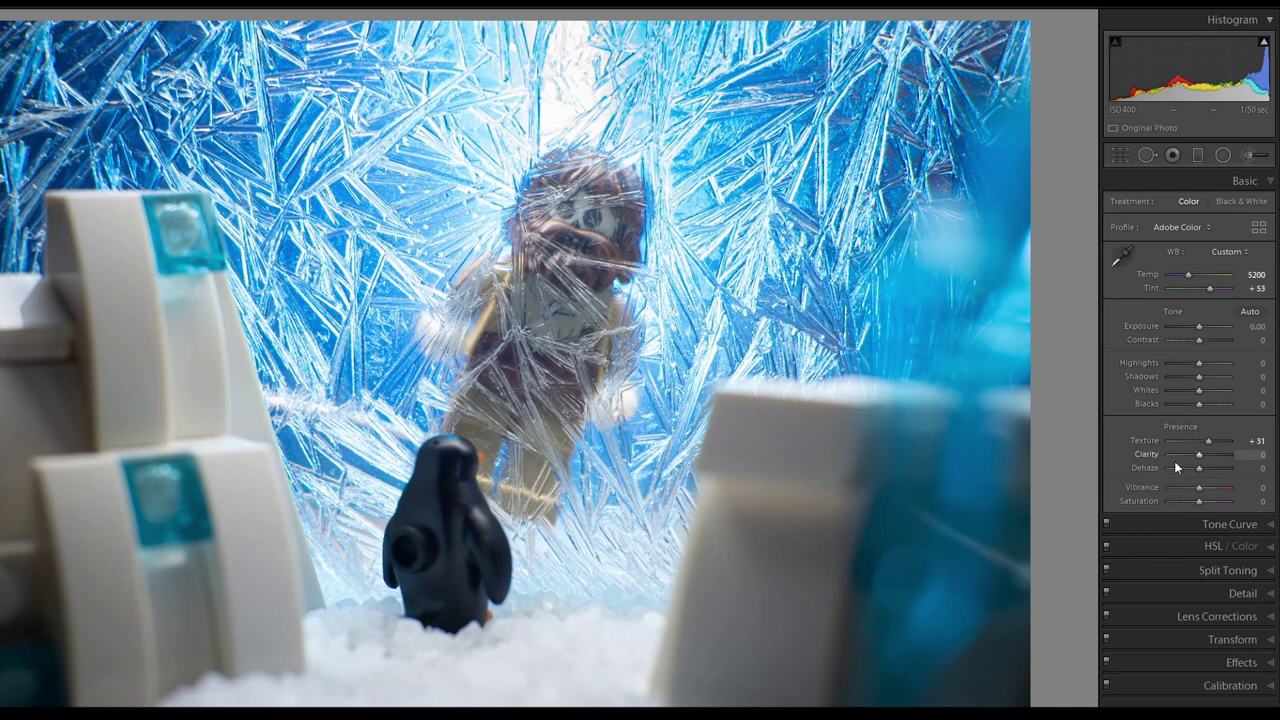
pyautogui.moveTo(1198, 469); pyautogui.dragTo(1196, 472)
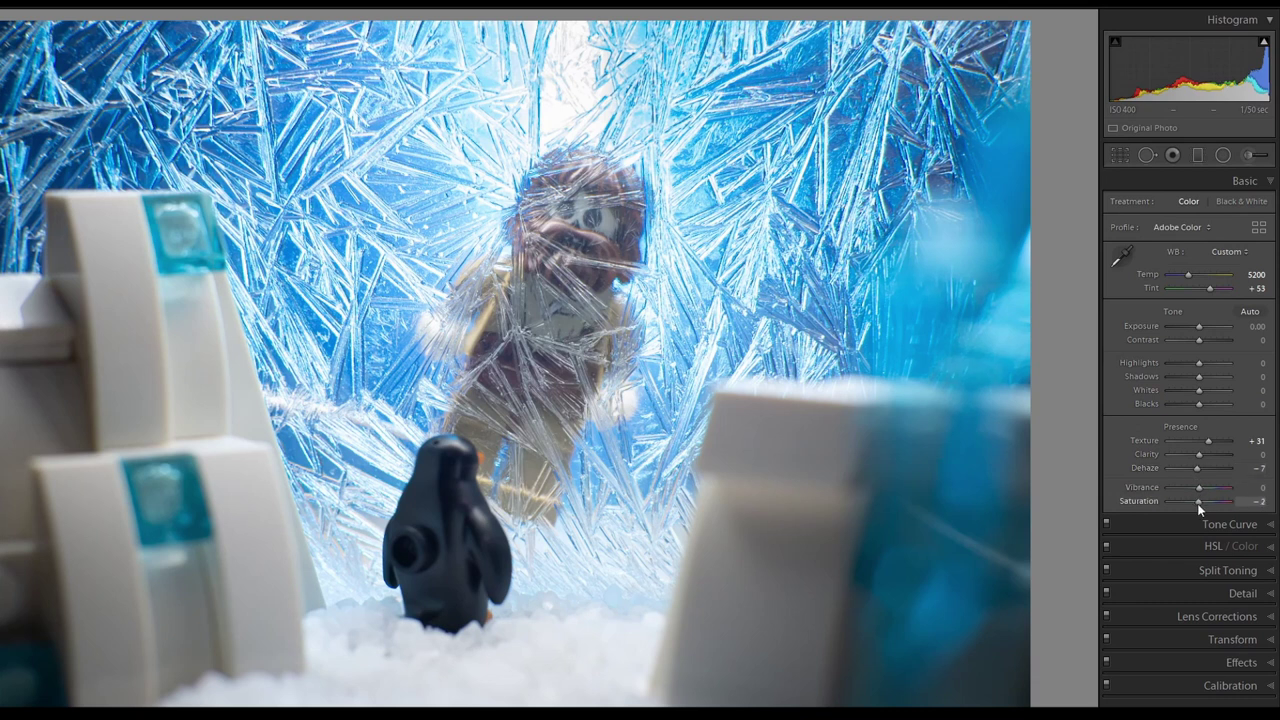
pyautogui.moveTo(1197, 503); pyautogui.dragTo(1196, 503)
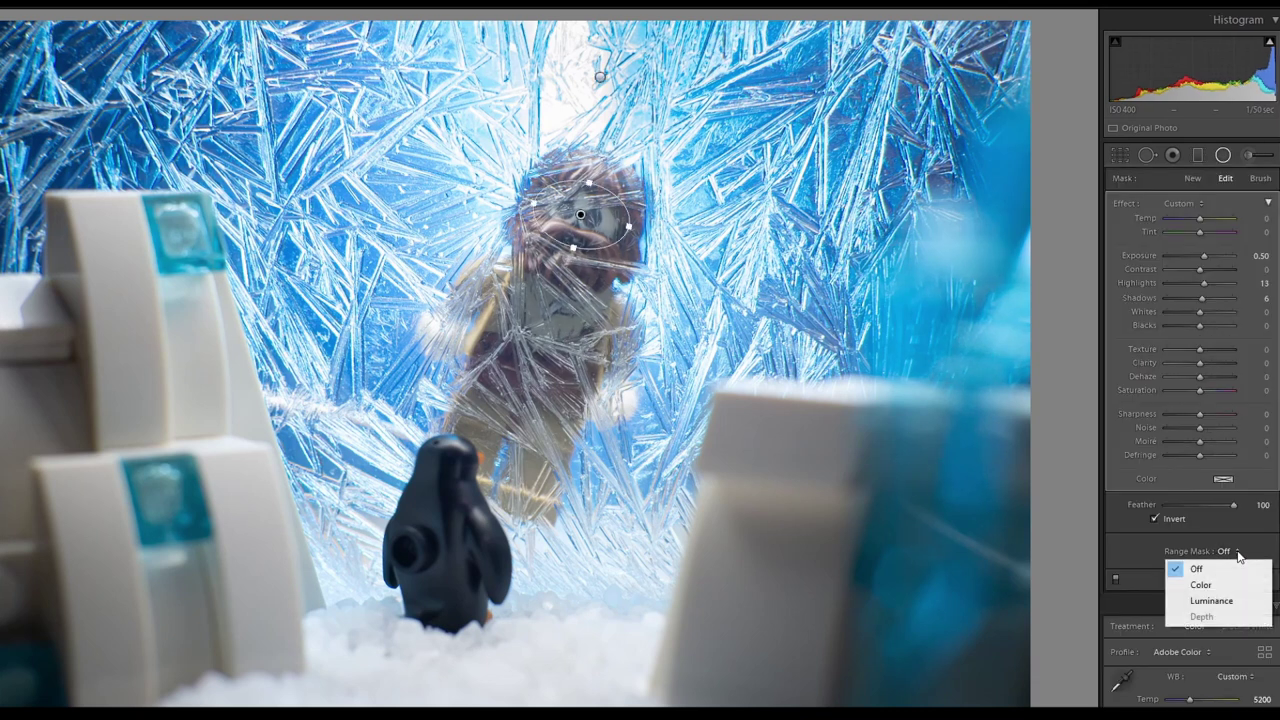
# Limit the face mask to a colour range sampled from the face, then toggle Before view to compare.
pyautogui.click(1186, 583)
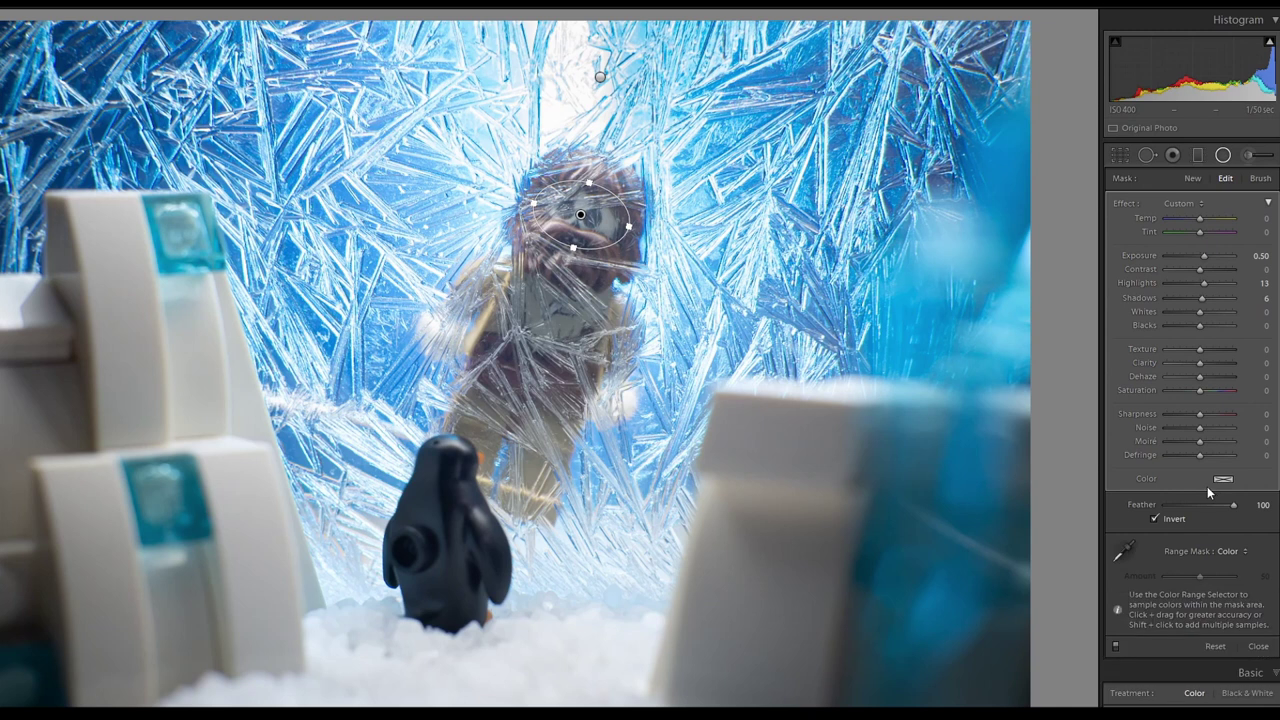
pyautogui.click(1133, 552)
pyautogui.click(607, 218)
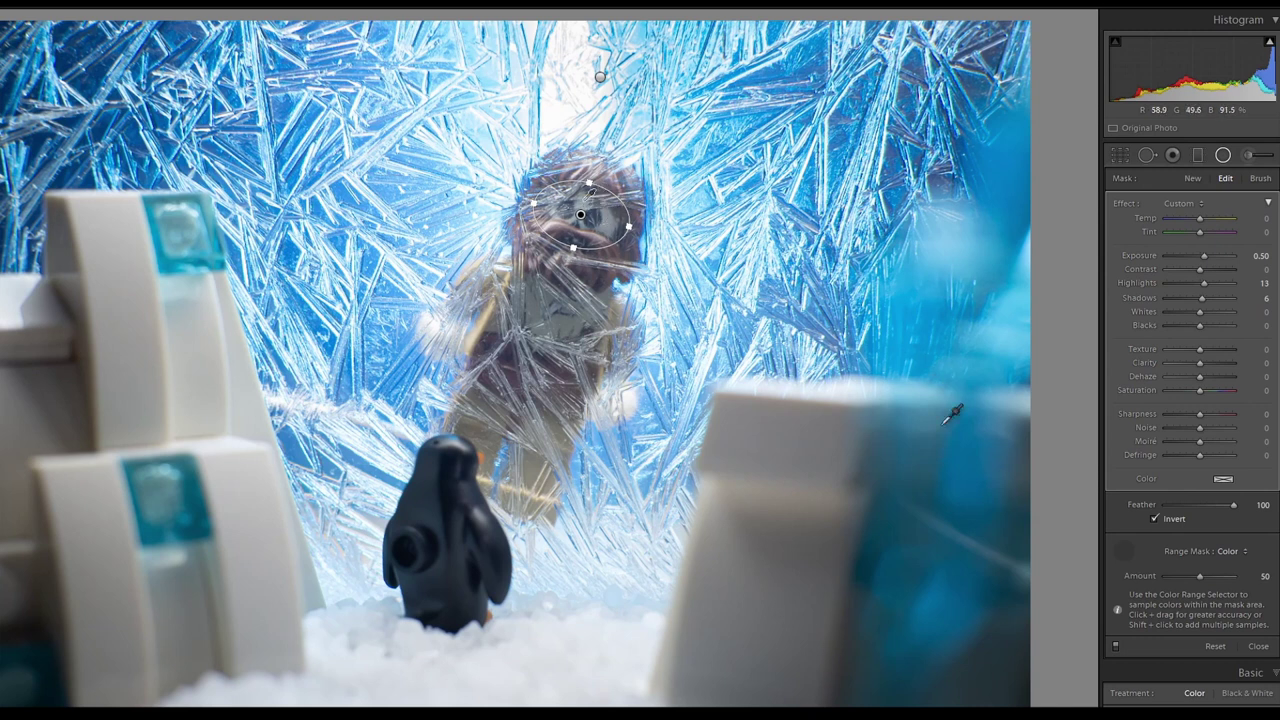
pyautogui.press('\\')
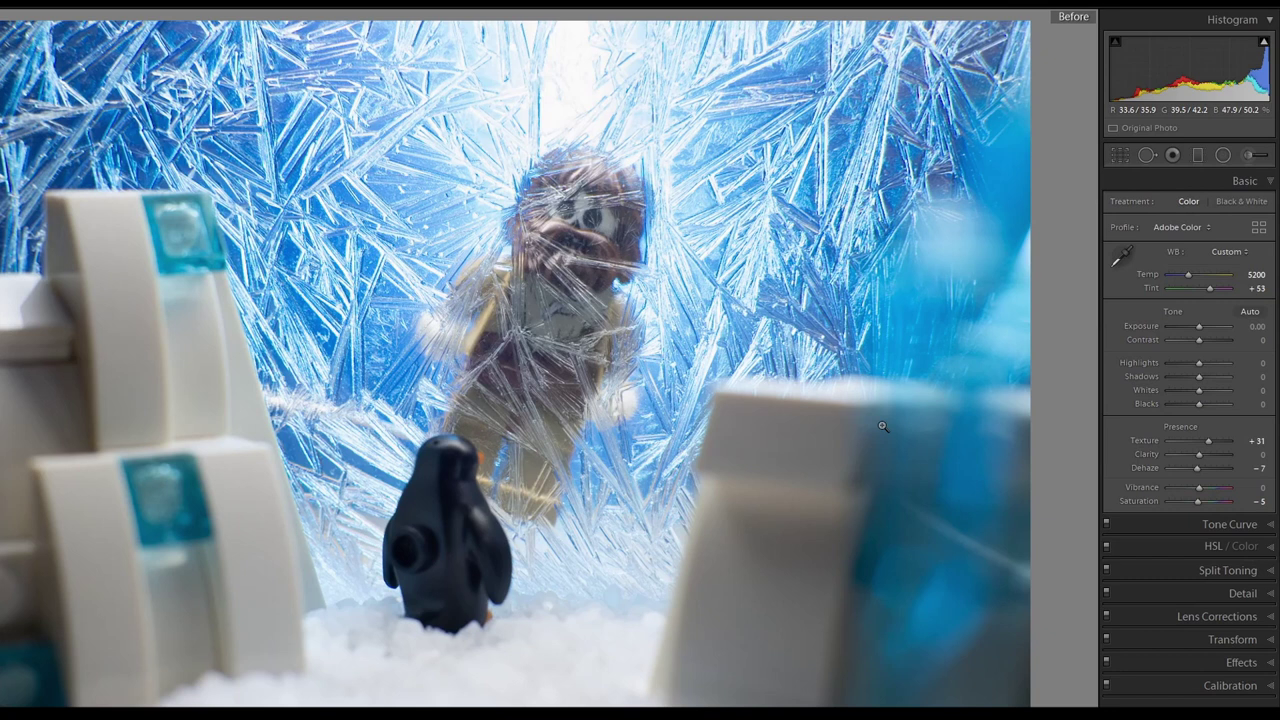
pyautogui.press('\\')
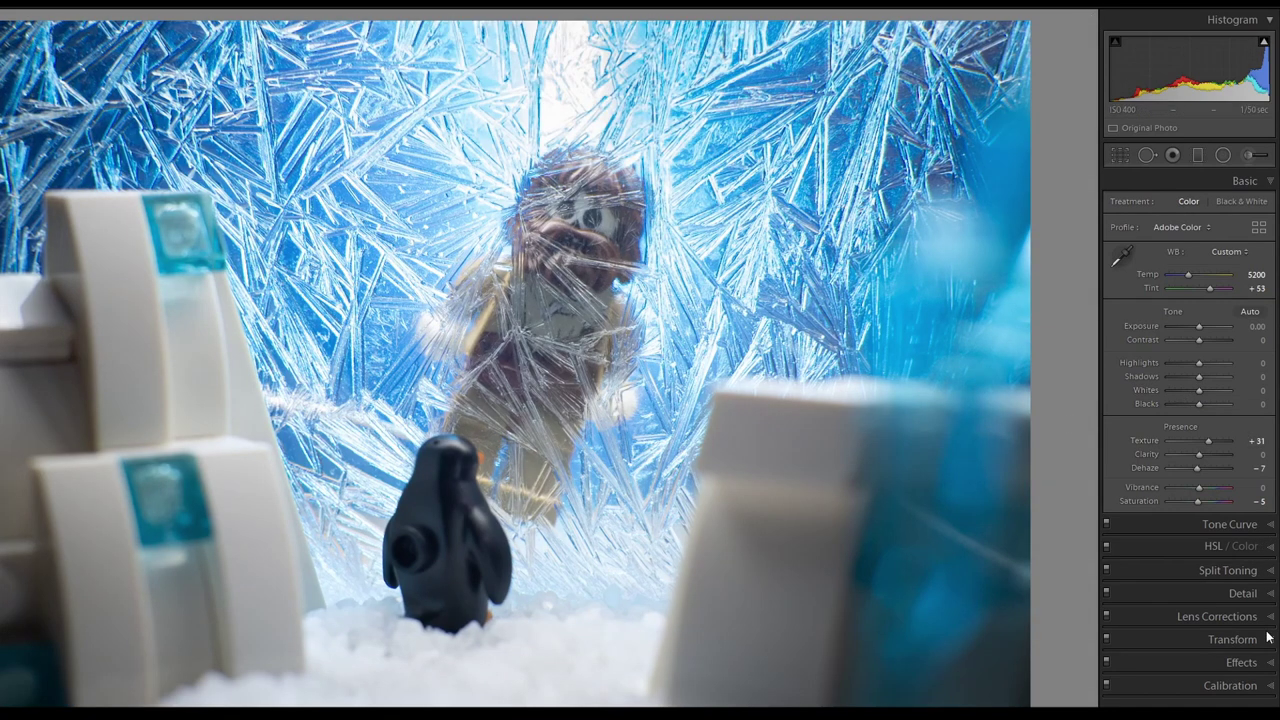
# Enter −23 as the post-crop vignette Amount, then nudge it down to −26.
pyautogui.click(1270, 665)
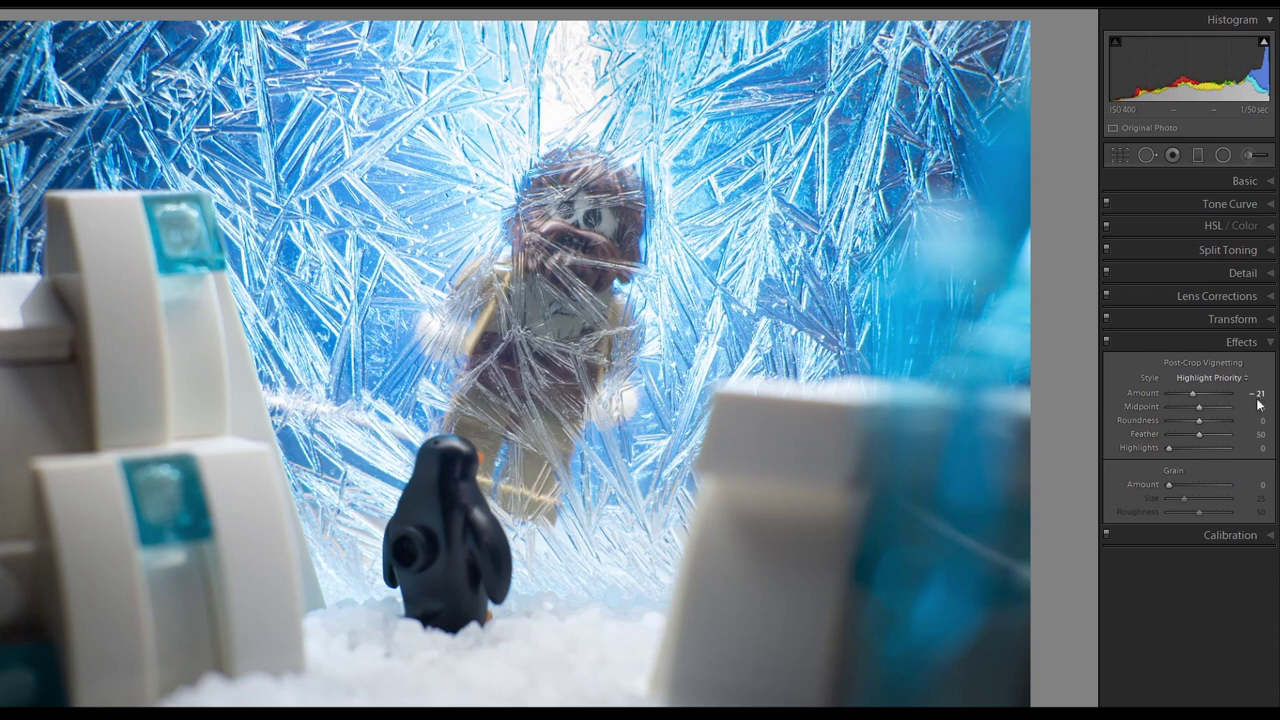
pyautogui.click(1258, 394)
pyautogui.write('-23')
pyautogui.press('Return')
pyautogui.press('Down')
pyautogui.press('Down')
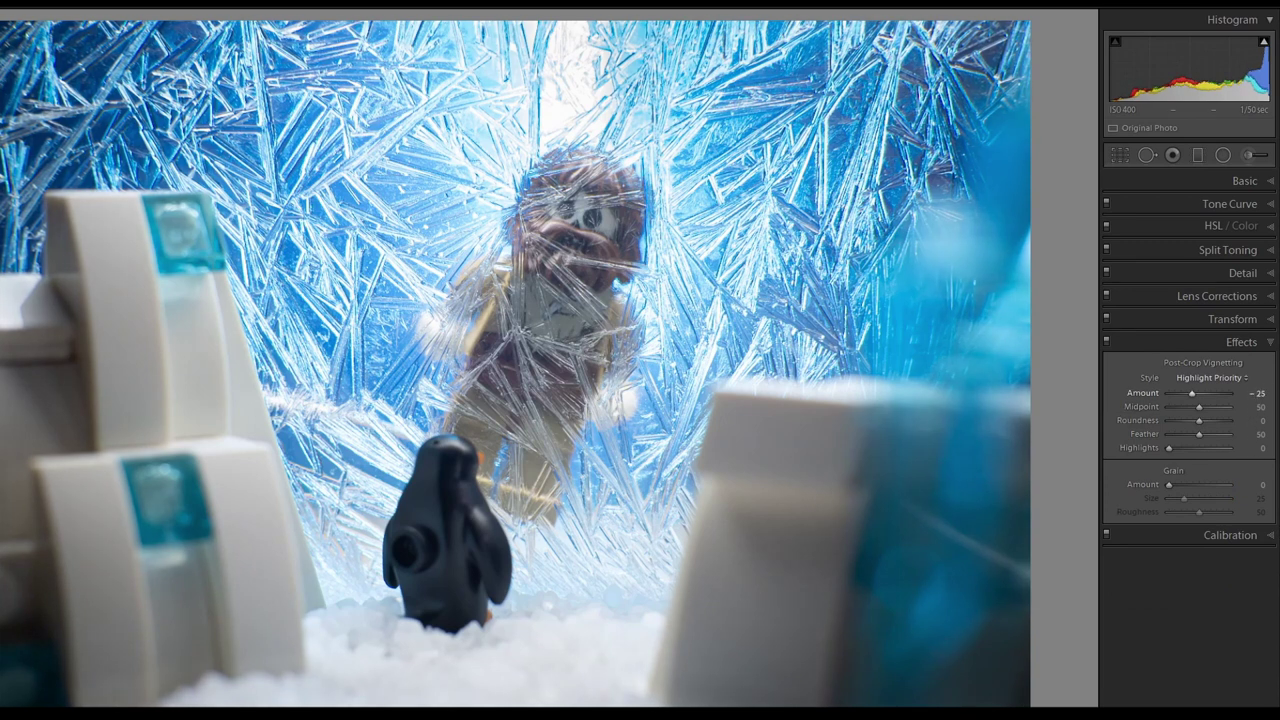
pyautogui.press('Down')
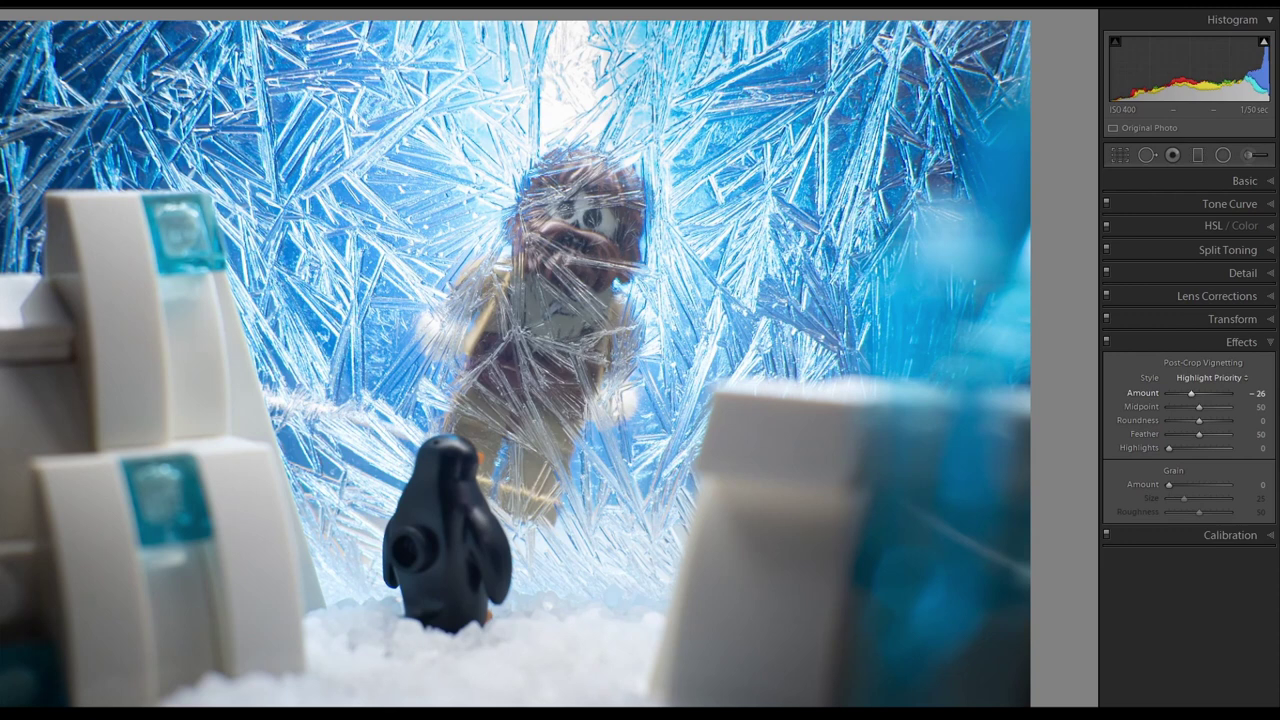